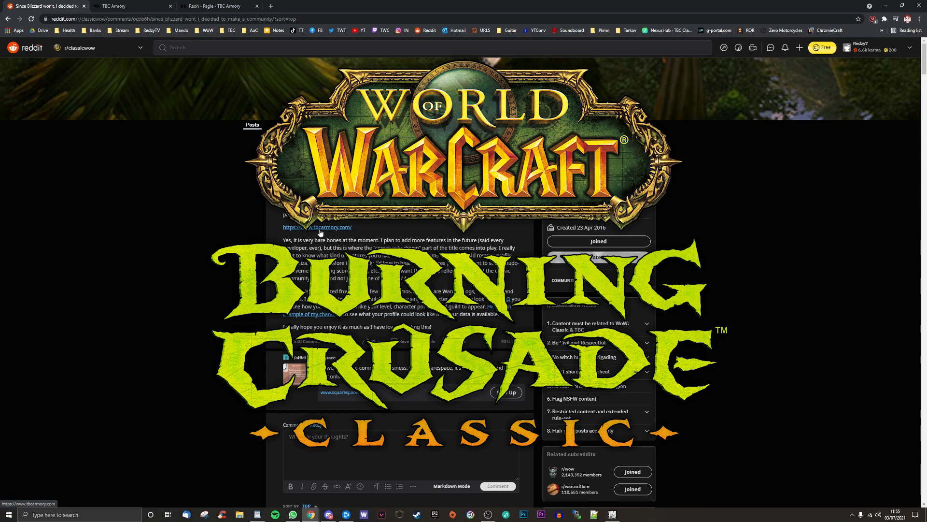
- Follow the tbcarmory.com link from the post and land on Redzy's character gear page
left_click_drag(353, 228, 281, 228)
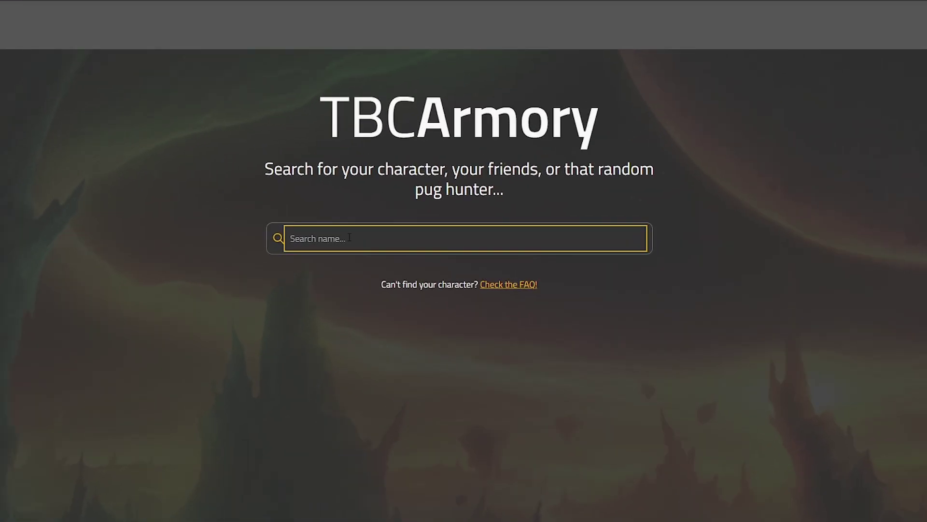
type("redzy")
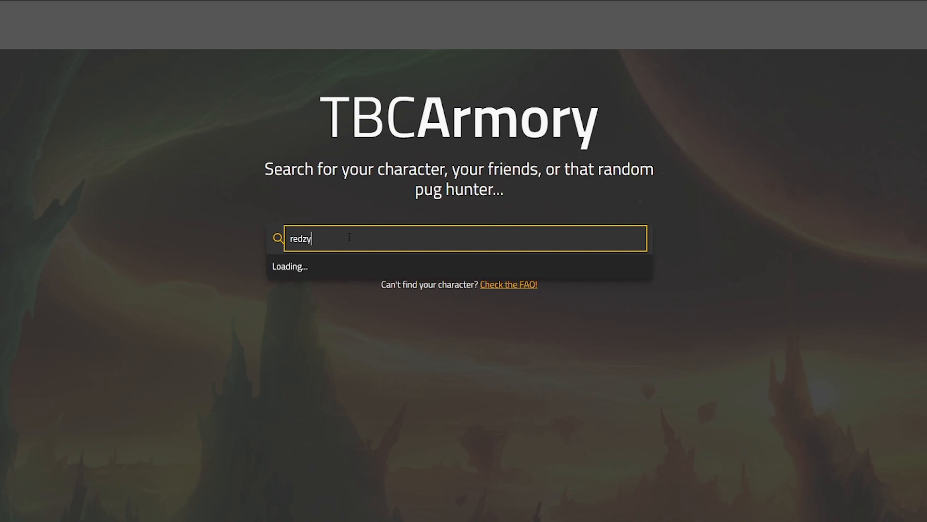
left_click(355, 269)
mouse_move(351, 267)
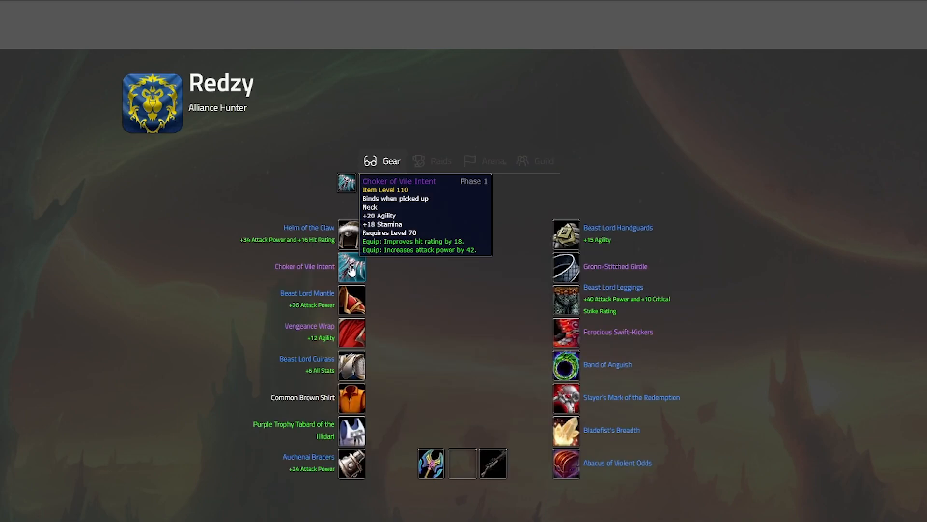
left_click_drag(192, 79, 260, 114)
- Highlight the post's community-driven paragraph through to its end, then clear the selection
left_click(265, 149)
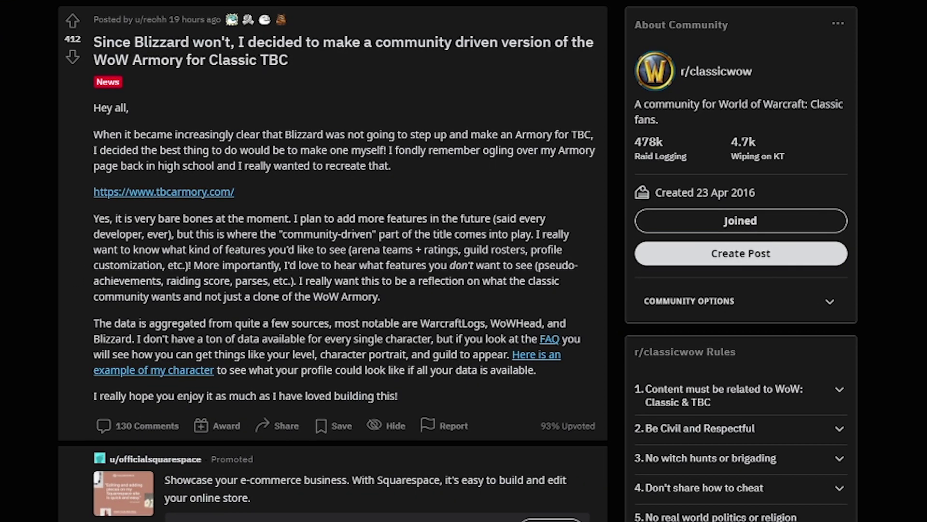
left_click_drag(280, 235, 407, 266)
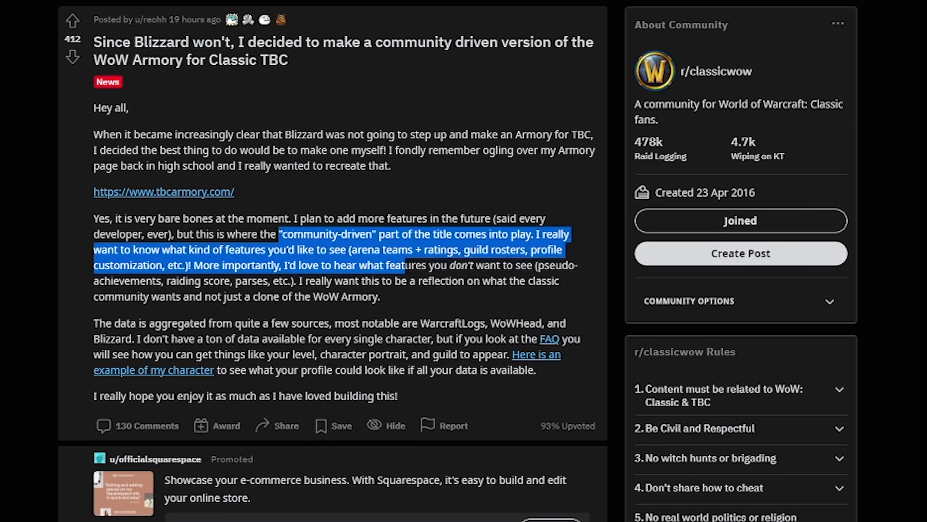
left_click_drag(407, 265, 431, 295)
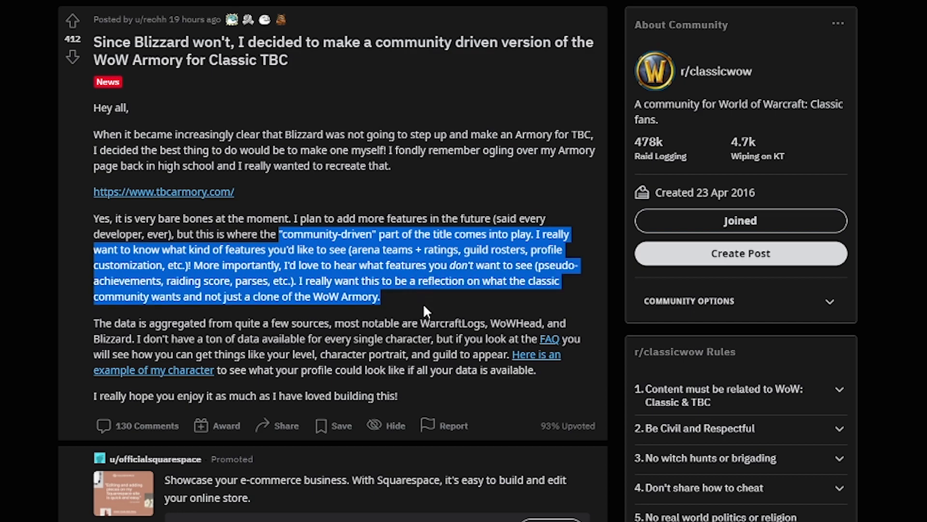
left_click(424, 306)
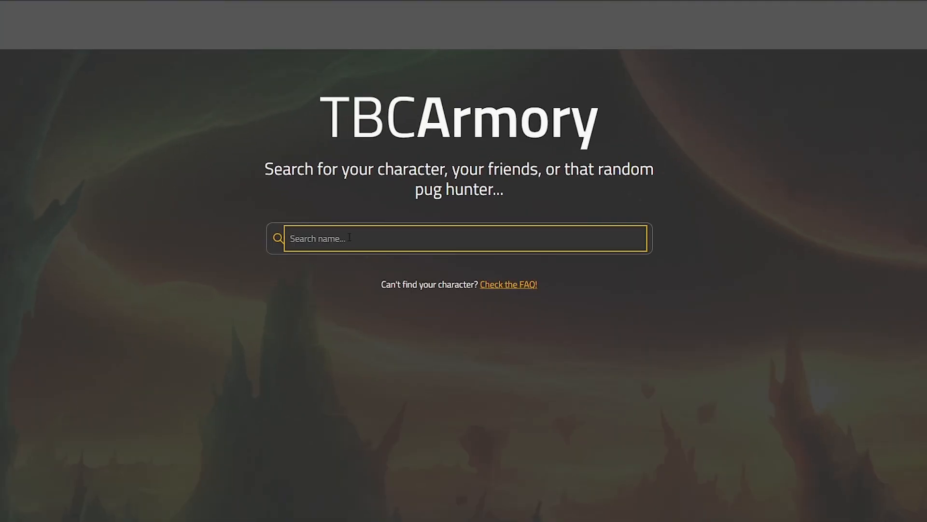
type("redzy")
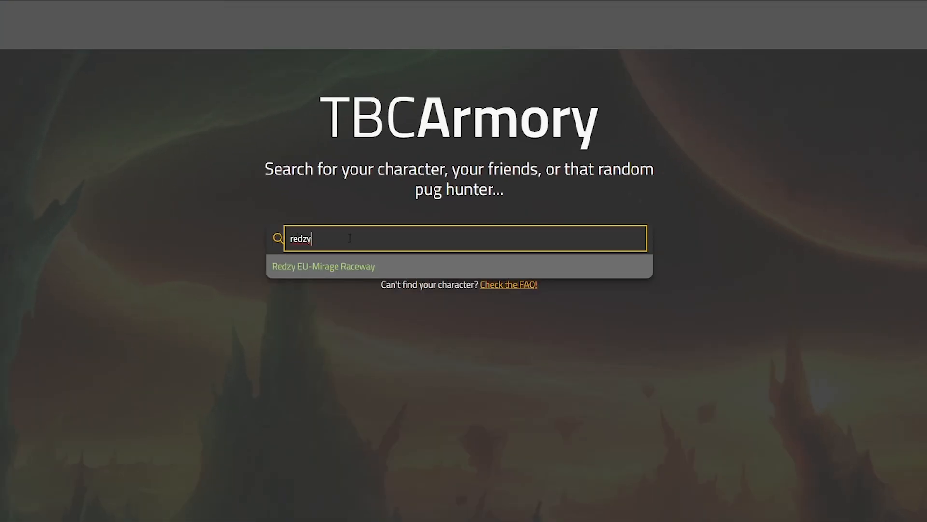
- Bring up Redzy (EU-Mirage Raceway) from the search results and highlight his name and class
left_click(357, 269)
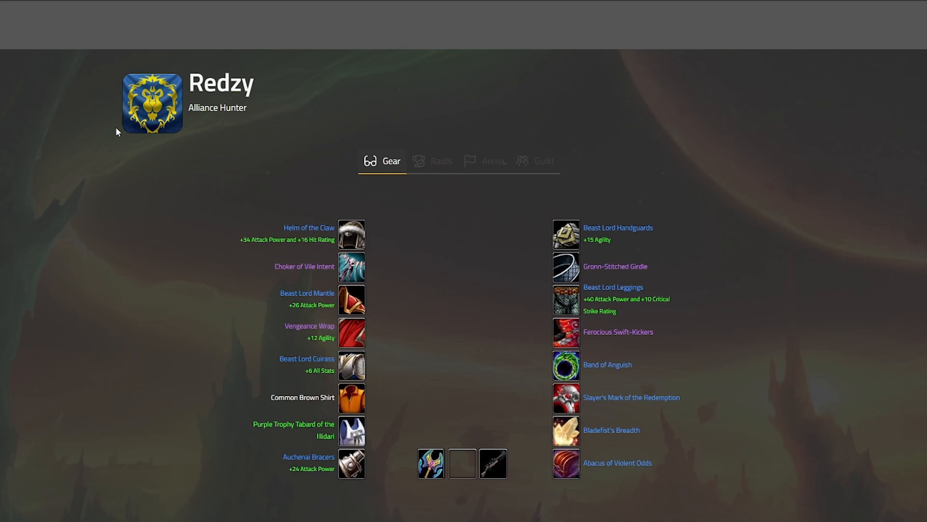
left_click_drag(192, 75, 255, 111)
left_click(265, 148)
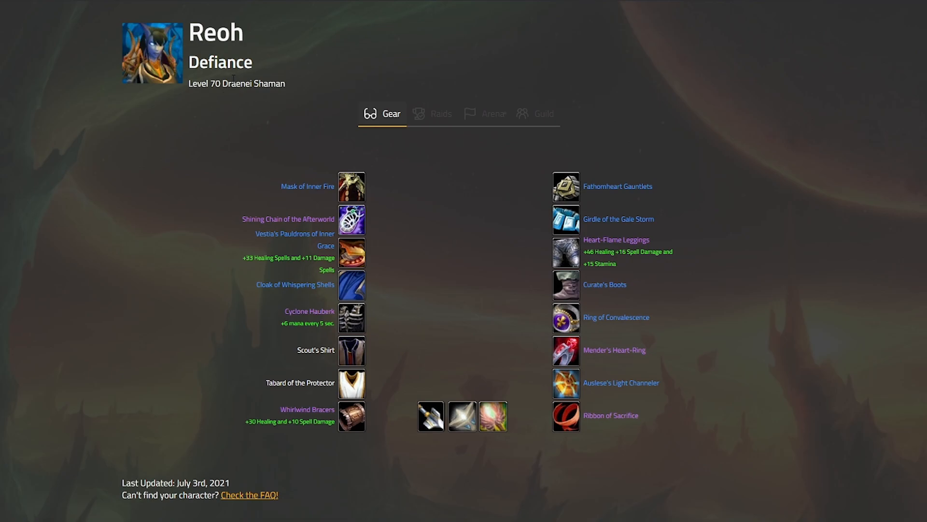
- Highlight Reoh's name, realm and Level 70 Draenei Shaman line, then clear it
left_click_drag(306, 86, 190, 25)
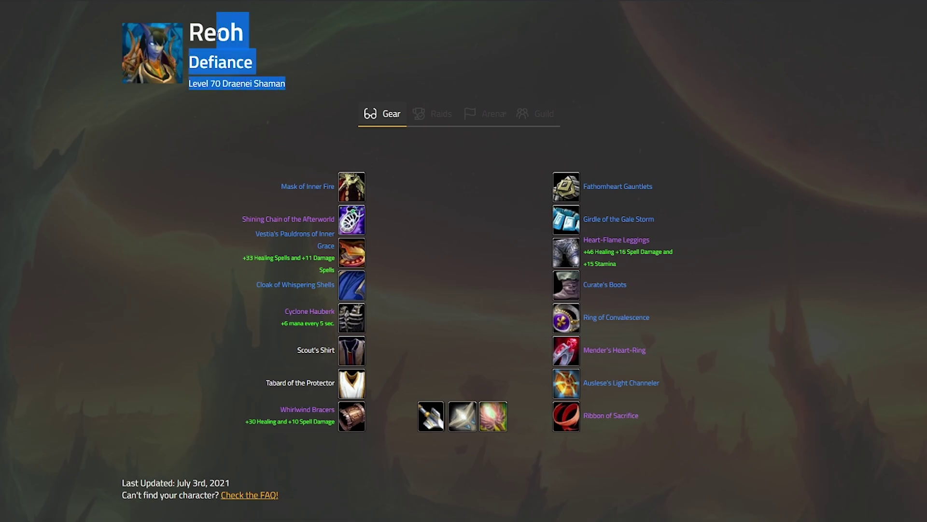
left_click(191, 194)
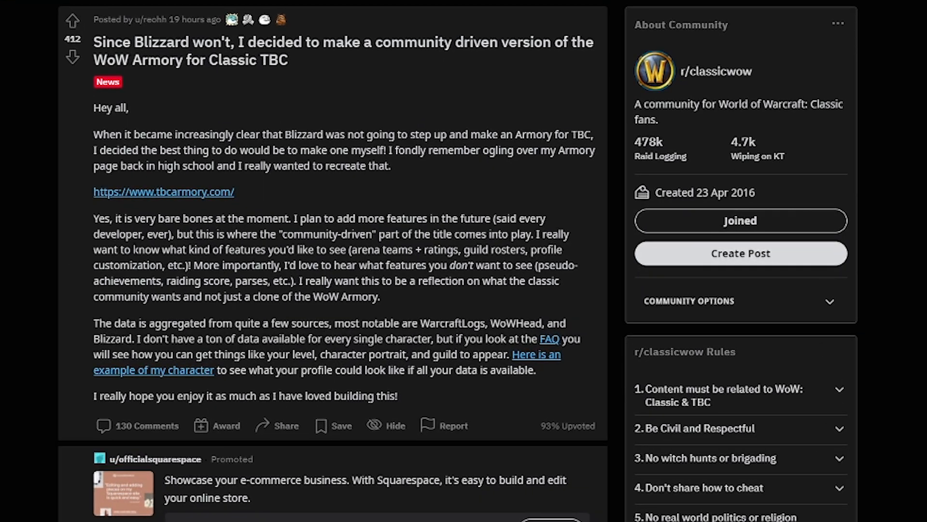
- Highlight the community-driven passage through the WoW Armory sentence, then clear it
left_click_drag(279, 235, 407, 267)
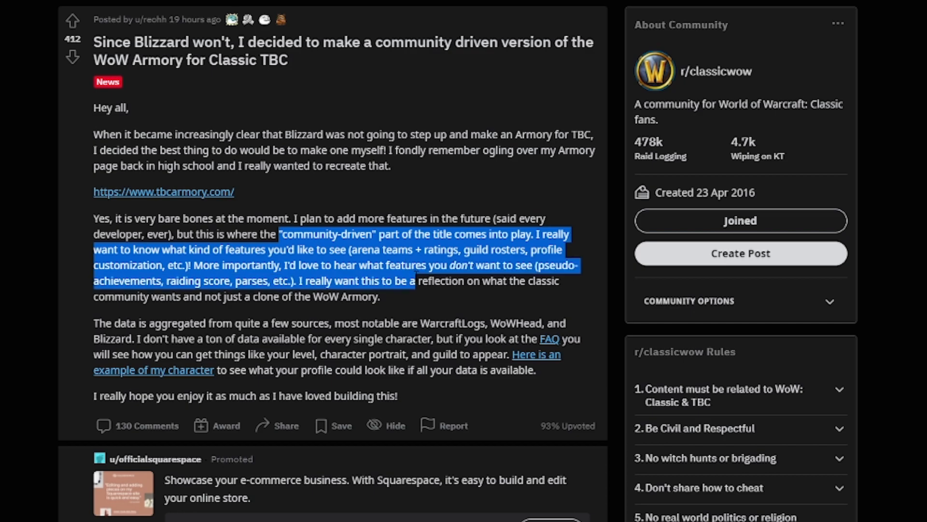
left_click_drag(407, 267, 431, 294)
left_click(424, 307)
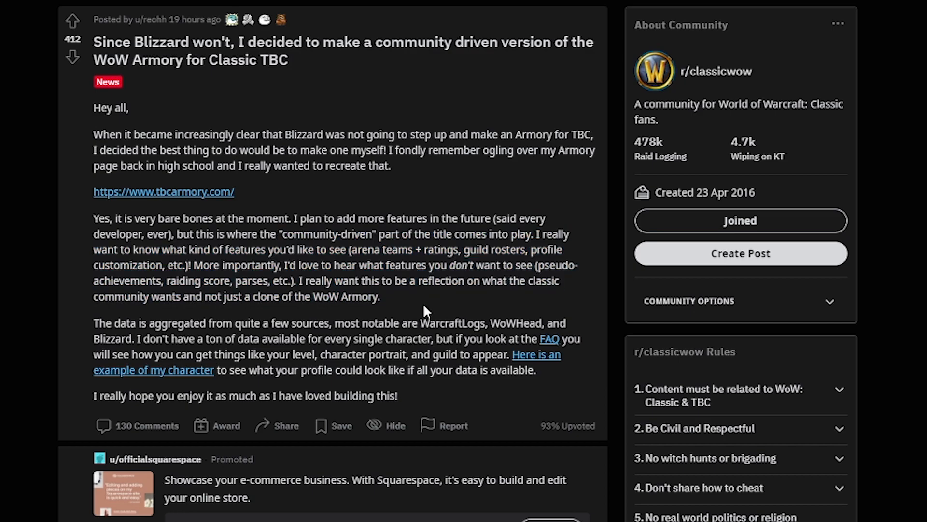